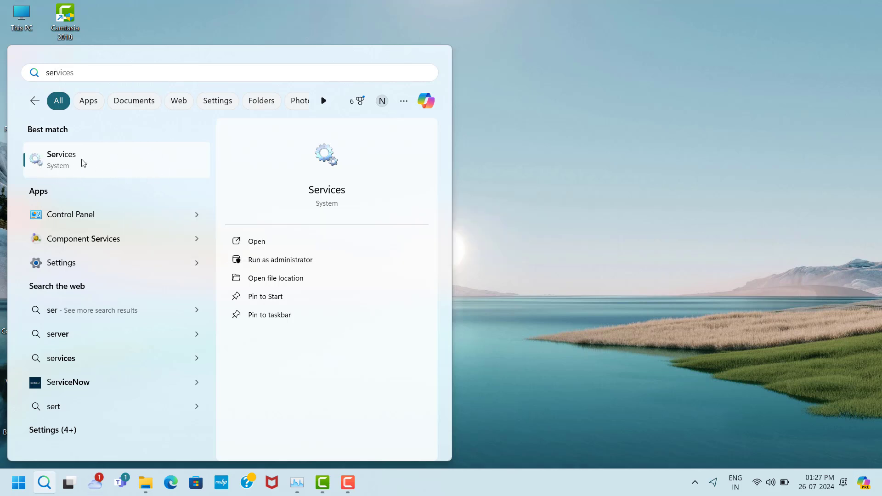
Step: Open the Windows Services console and bring up the properties of EABackgroundService
{"action": "left_click", "coordinate": [132, 168]}
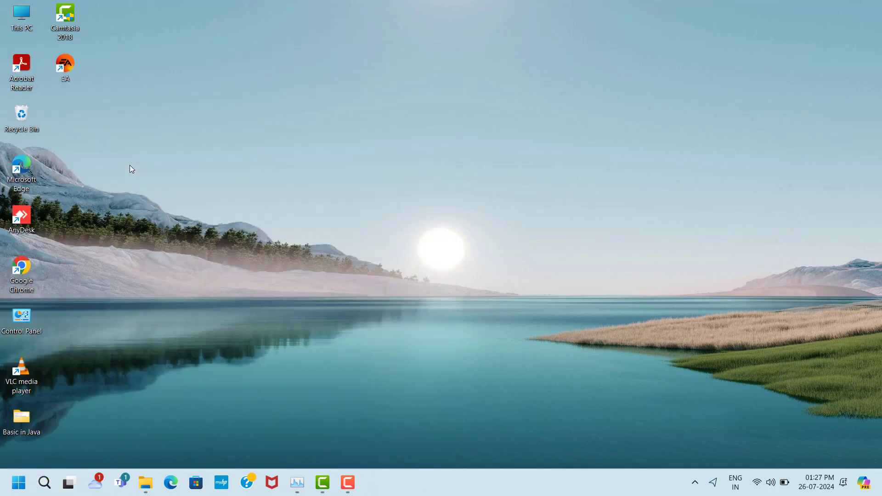
{"action": "scroll", "coordinate": [257, 251], "scroll_direction": "down", "scroll_amount": 9}
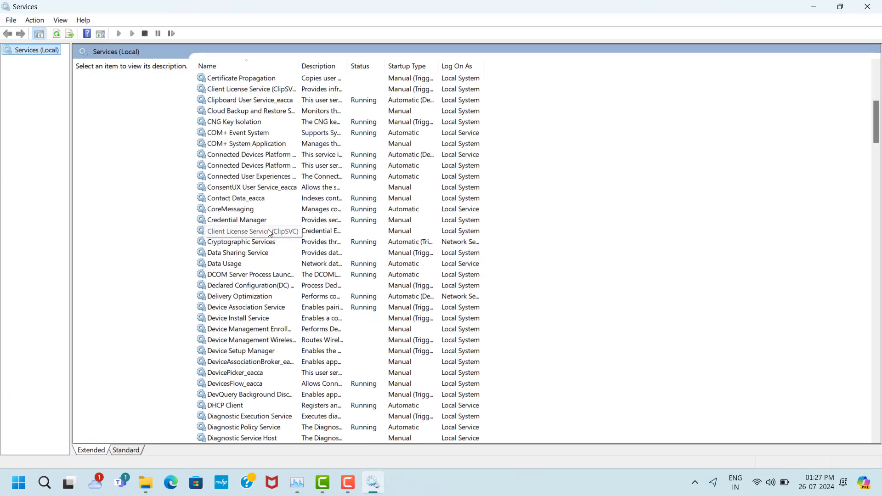
{"action": "scroll", "coordinate": [270, 233], "scroll_direction": "down", "scroll_amount": 4}
{"action": "scroll", "coordinate": [270, 233], "scroll_direction": "down", "scroll_amount": 4}
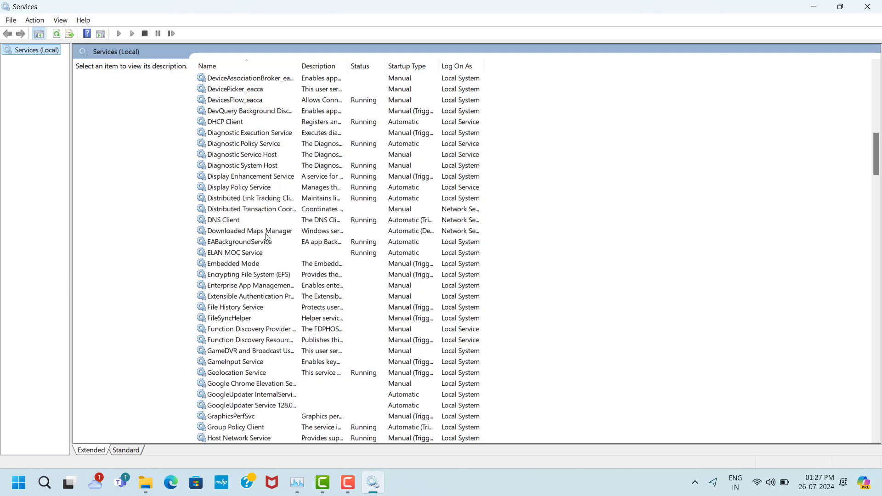
{"action": "left_click", "coordinate": [211, 244]}
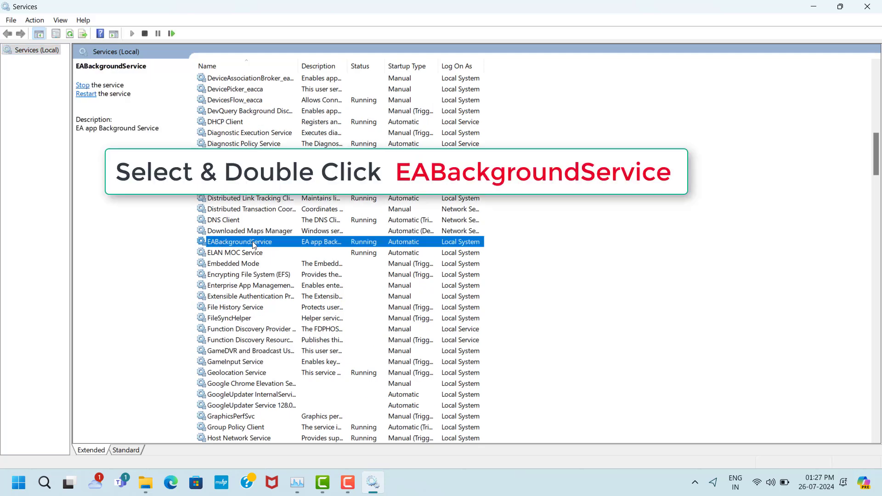
{"action": "double_click", "coordinate": [281, 247]}
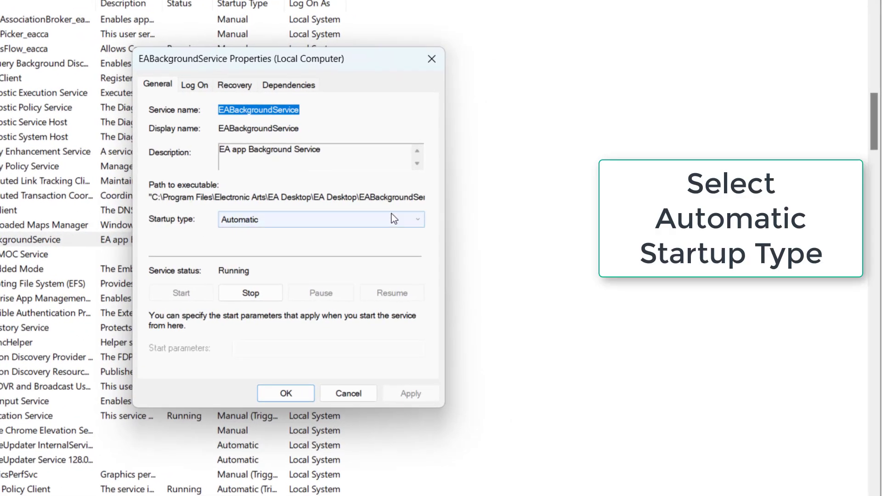
Step: Set the EABackgroundService startup type to Automatic, apply it, and close the properties and the Services console
{"action": "left_click", "coordinate": [393, 218]}
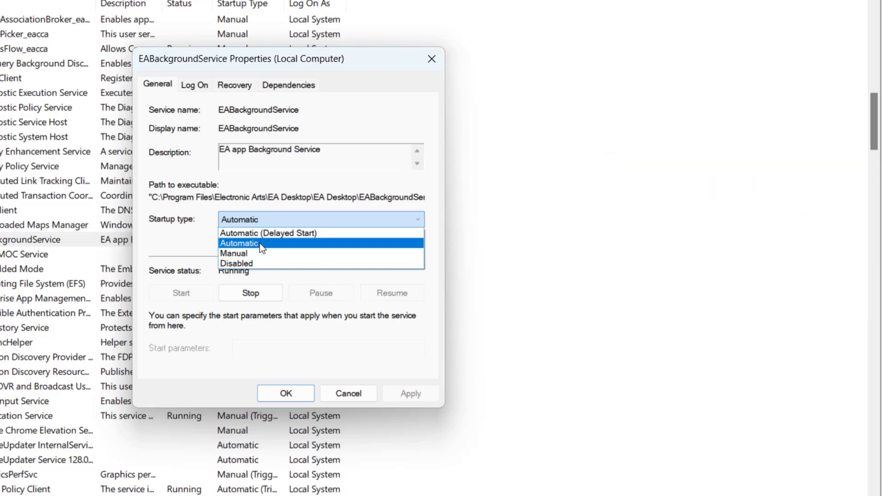
{"action": "left_click", "coordinate": [261, 247]}
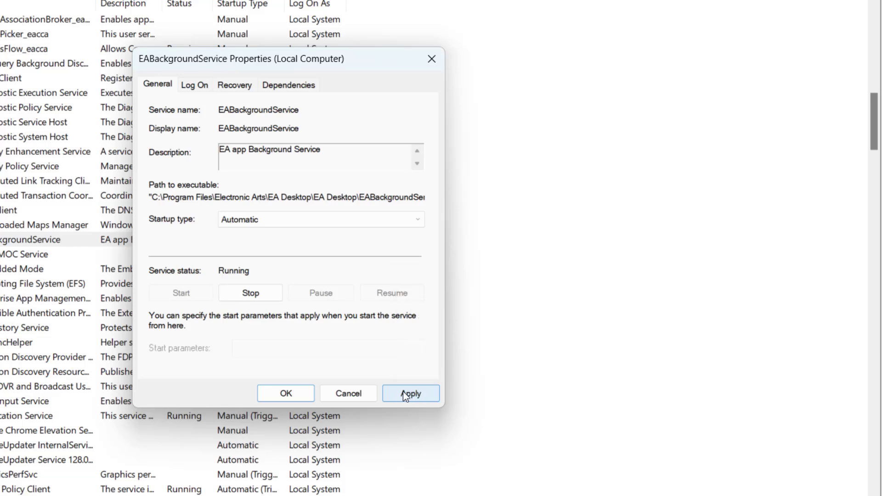
{"action": "left_click", "coordinate": [407, 394]}
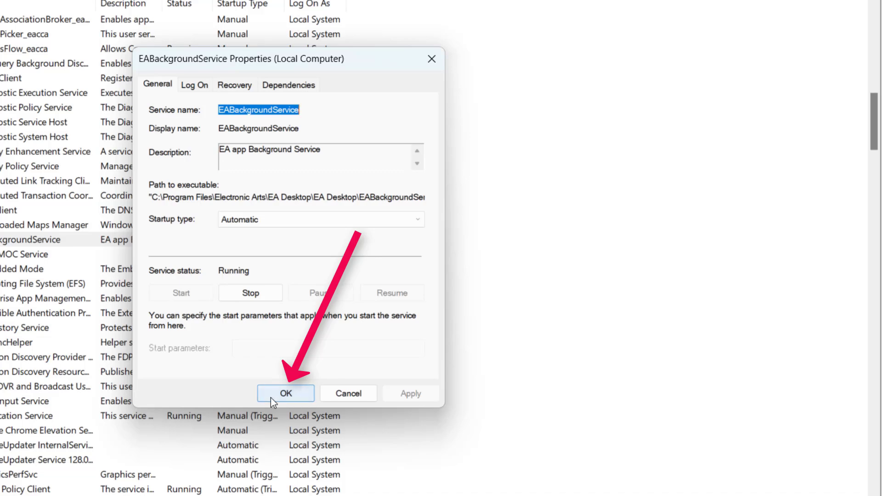
{"action": "left_click", "coordinate": [295, 393]}
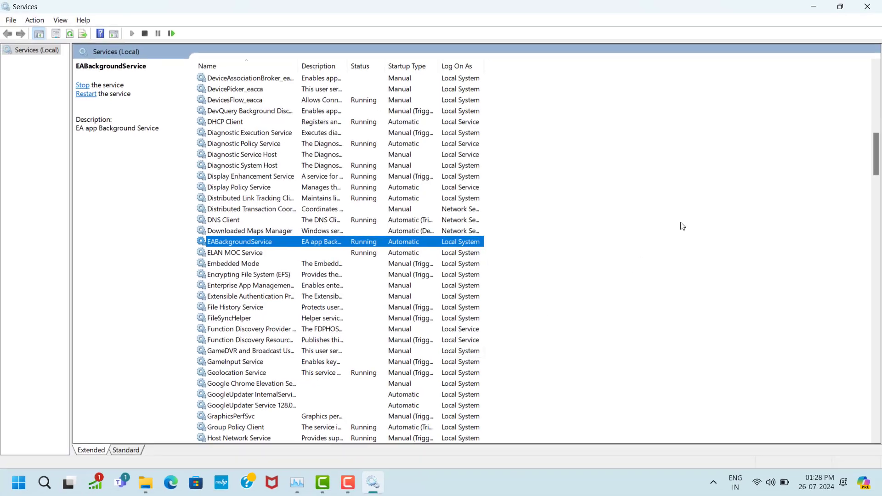
{"action": "left_click", "coordinate": [862, 8]}
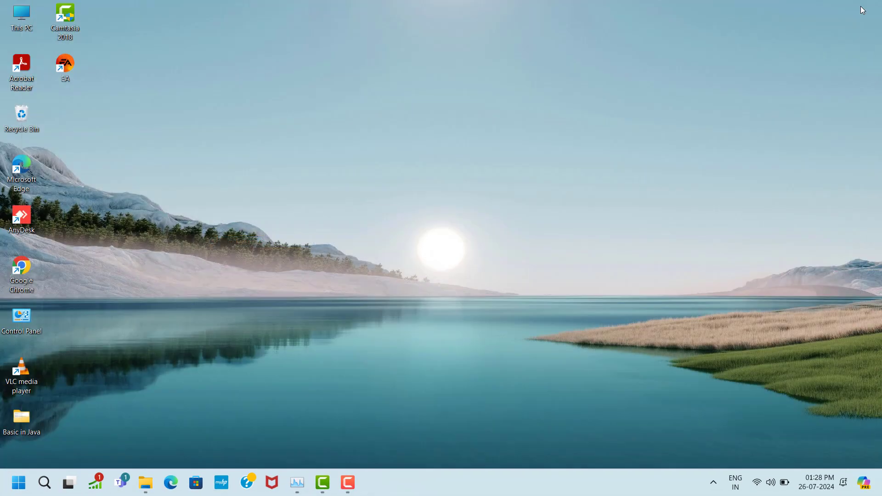
Step: Set the EA desktop shortcut's compatibility properties to run this program as an administrator, and save the change
{"action": "right_click", "coordinate": [70, 67]}
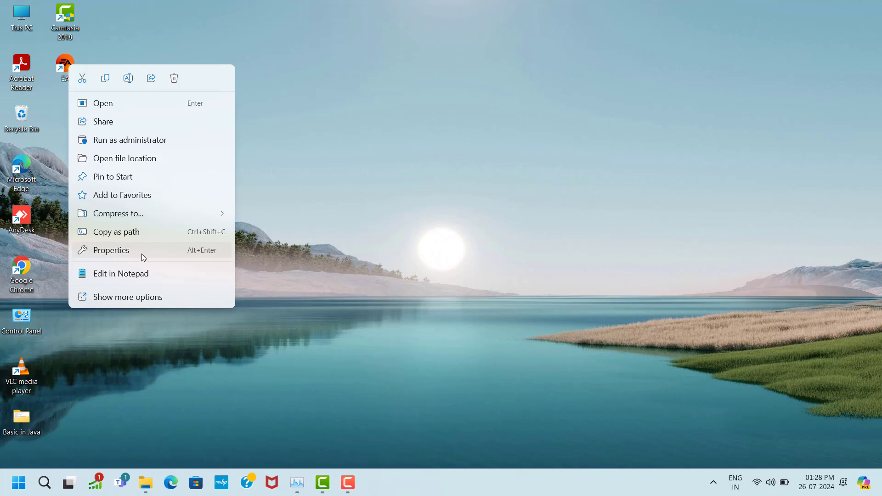
{"action": "left_click", "coordinate": [124, 249]}
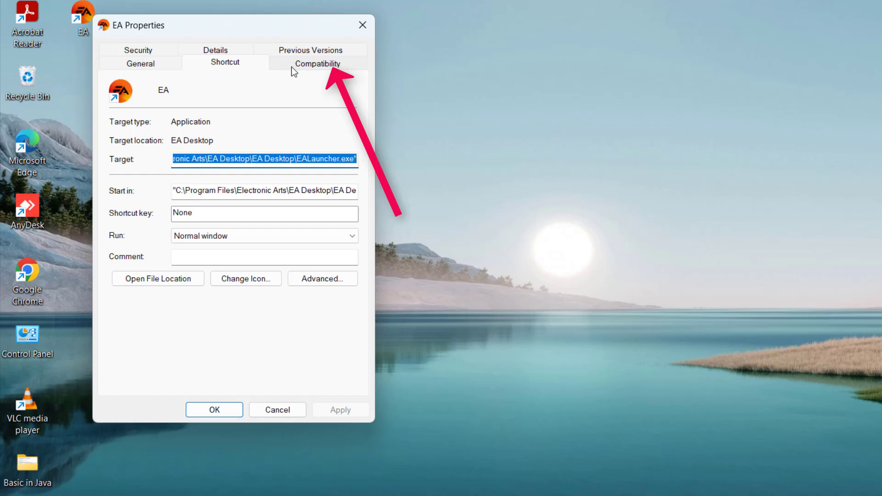
{"action": "left_click", "coordinate": [329, 64]}
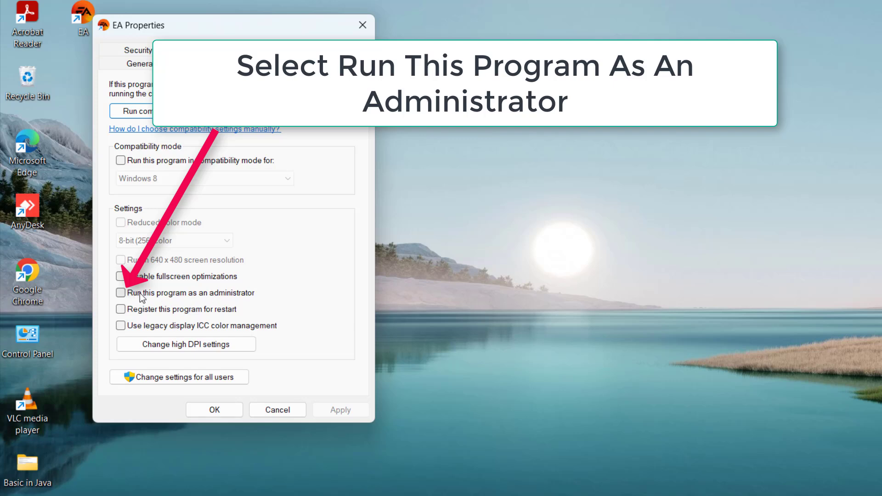
{"action": "left_click", "coordinate": [125, 295]}
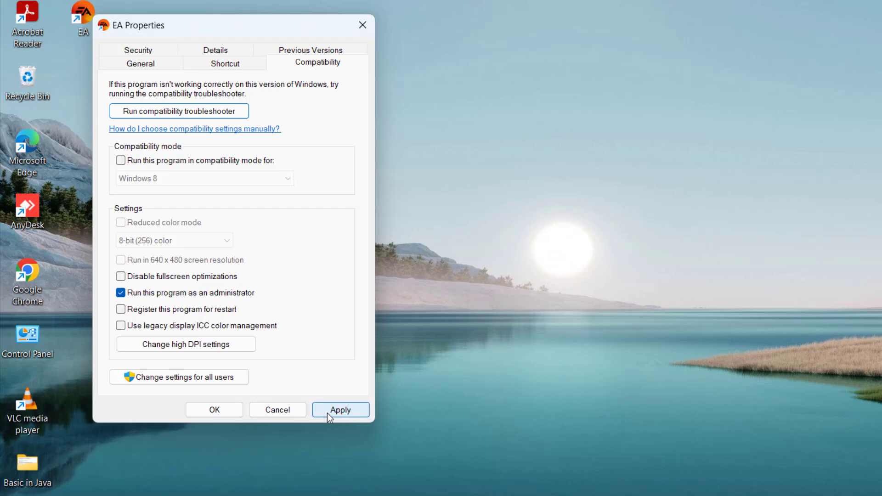
{"action": "left_click", "coordinate": [224, 413]}
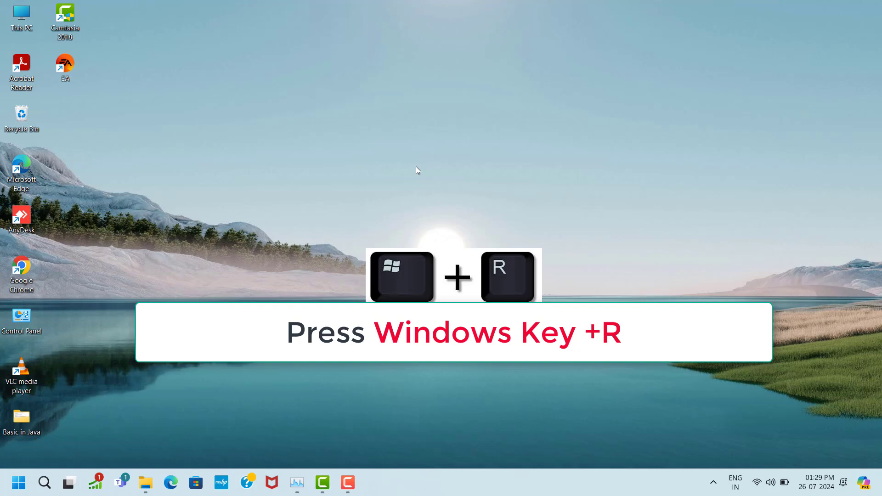
Step: Open the local application data folder through the Run dialog with %localappdata%
{"action": "key", "text": "super+r"}
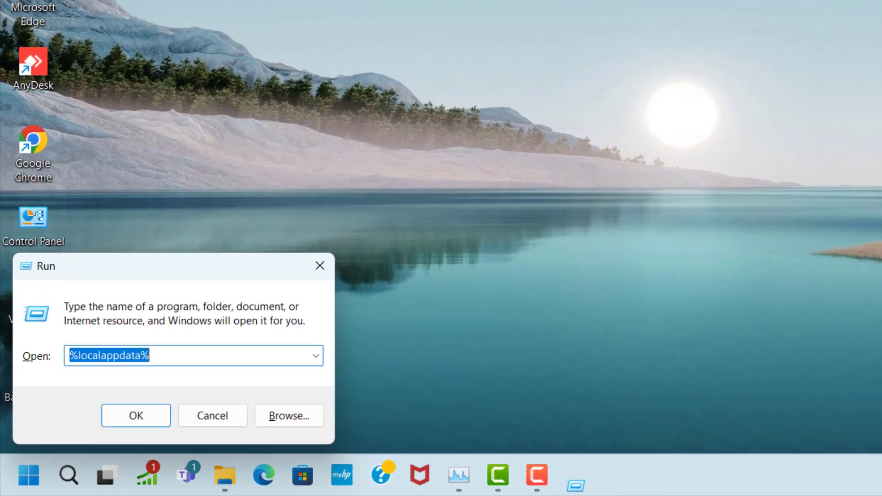
{"action": "type", "text": "%"}
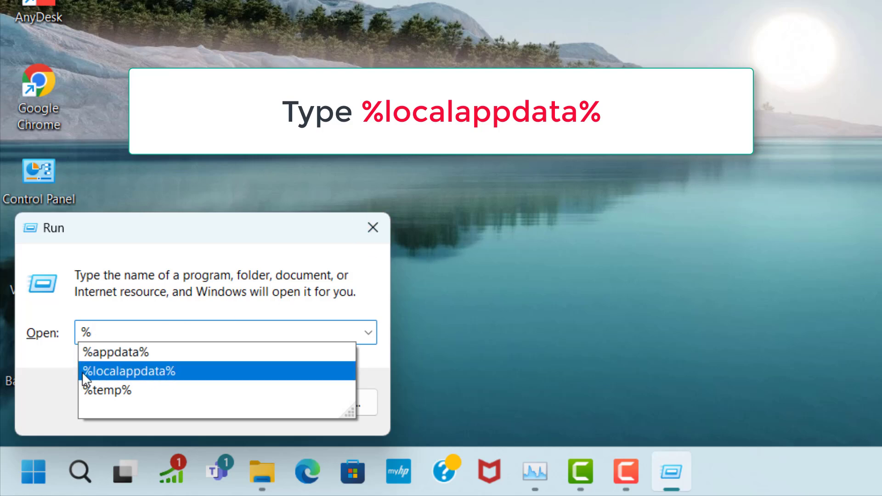
{"action": "left_click", "coordinate": [157, 374]}
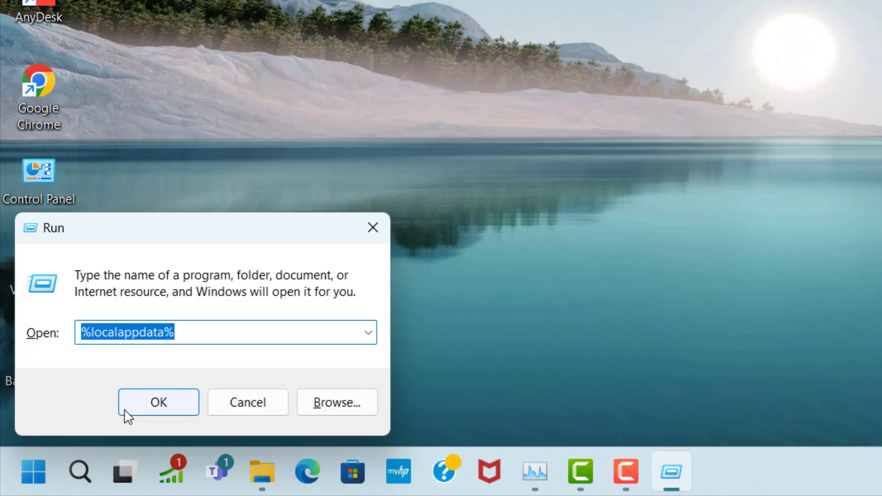
{"action": "left_click", "coordinate": [180, 405]}
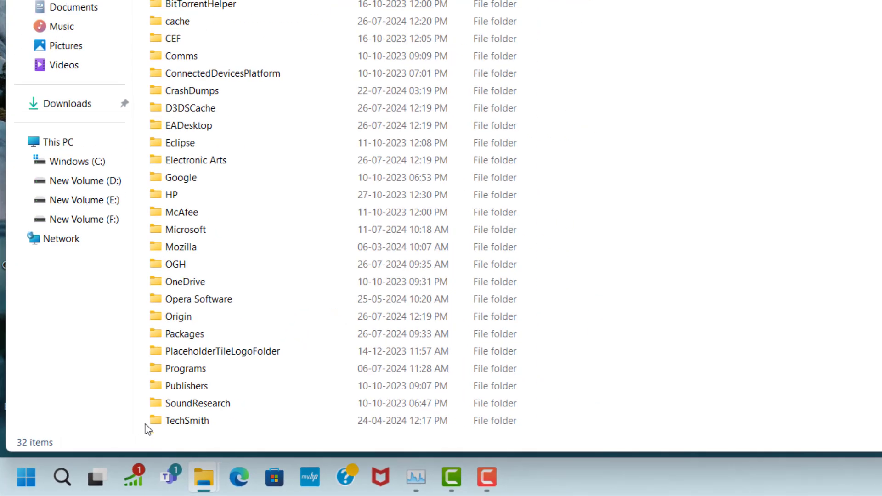
Step: Delete the EADesktop and Electronic Arts folders from the Local folder
{"action": "left_click", "coordinate": [283, 129]}
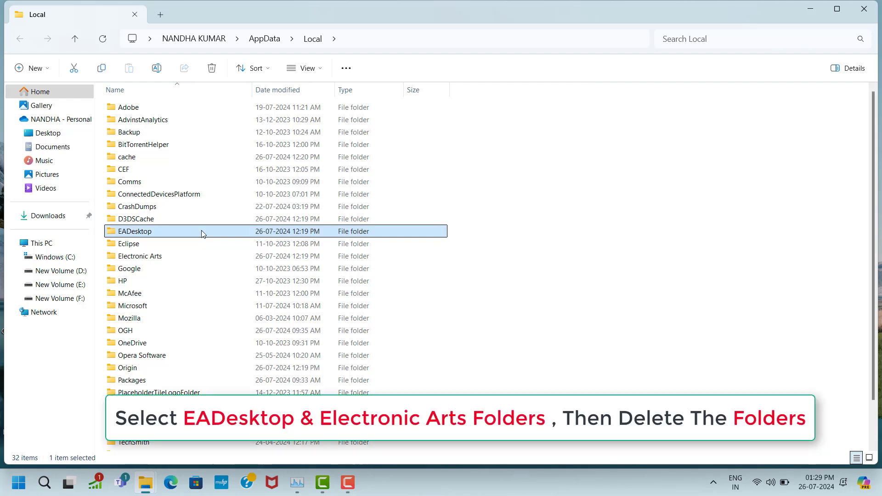
{"action": "left_click", "coordinate": [194, 258], "text": "ctrl"}
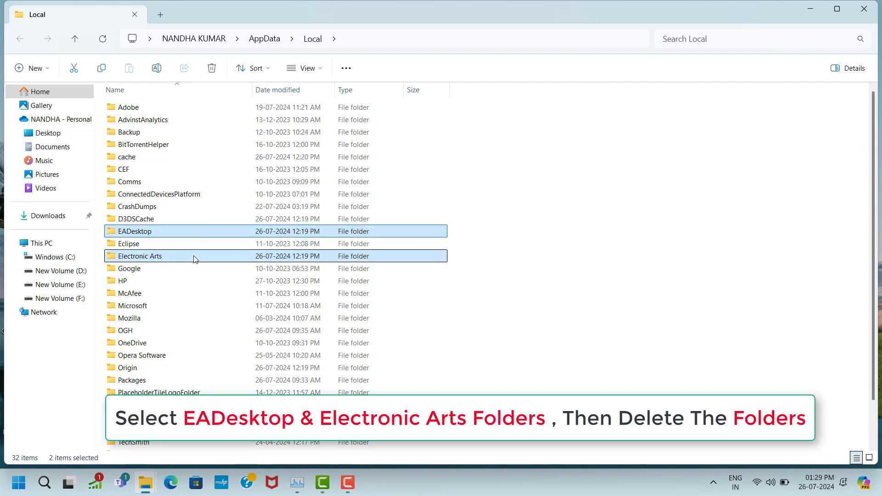
{"action": "right_click", "coordinate": [194, 259]}
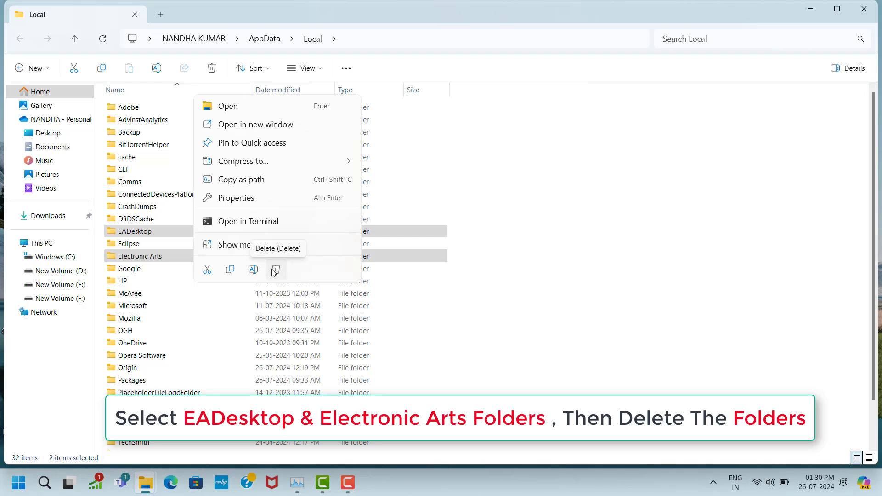
{"action": "left_click", "coordinate": [274, 270]}
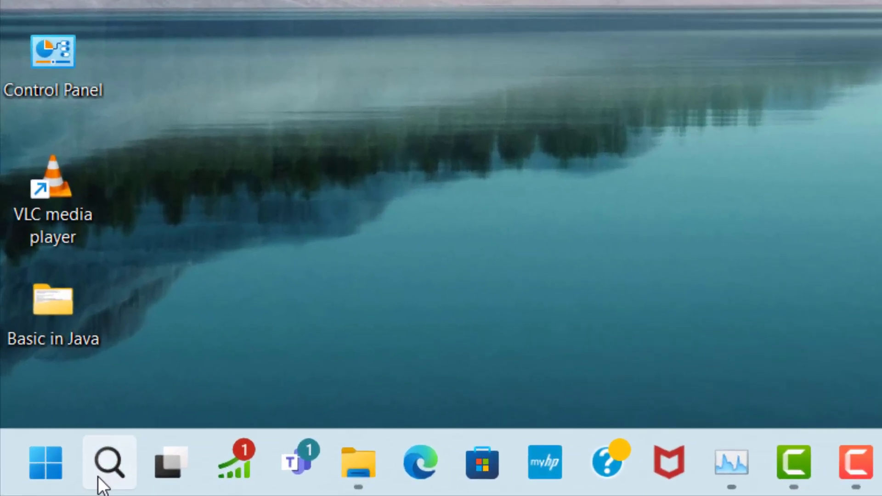
Step: Search Windows for Control Panel, open it, and set its view to Category
{"action": "left_click", "coordinate": [99, 480]}
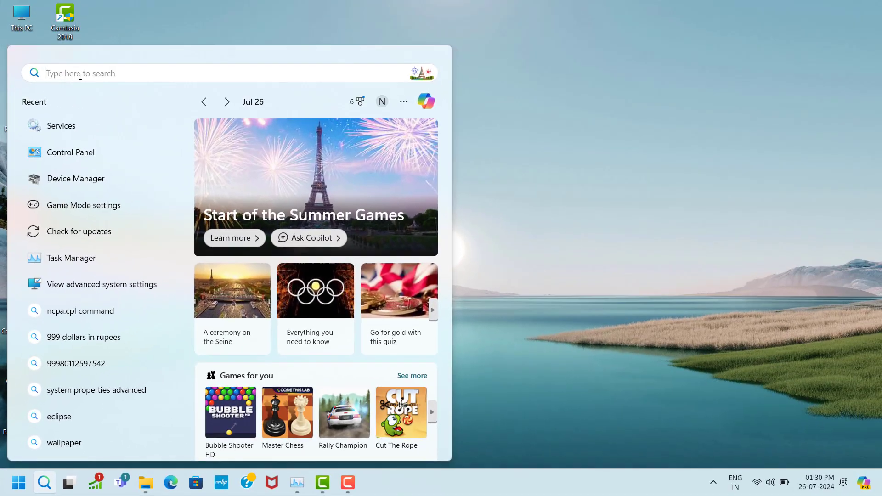
{"action": "type", "text": "c"}
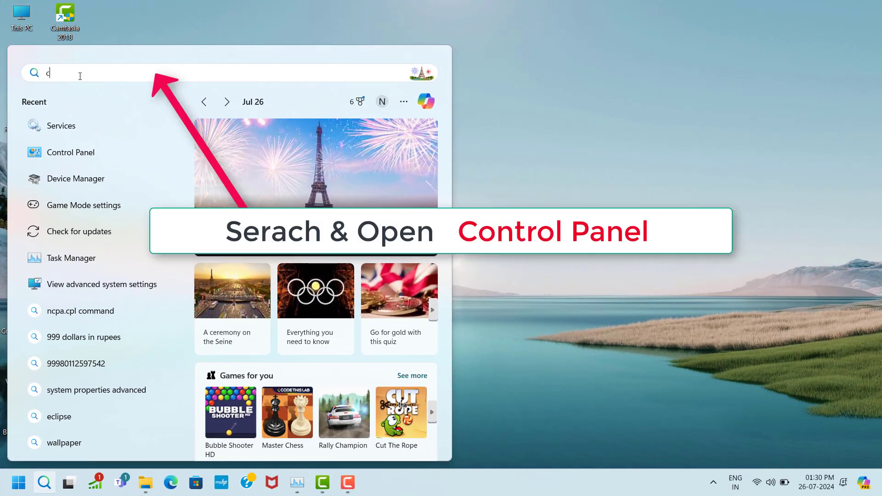
{"action": "type", "text": "o"}
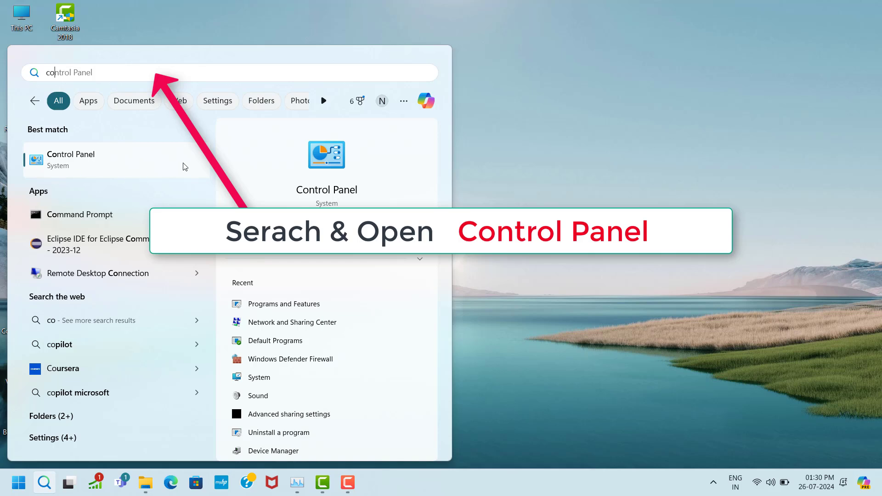
{"action": "left_click", "coordinate": [140, 164]}
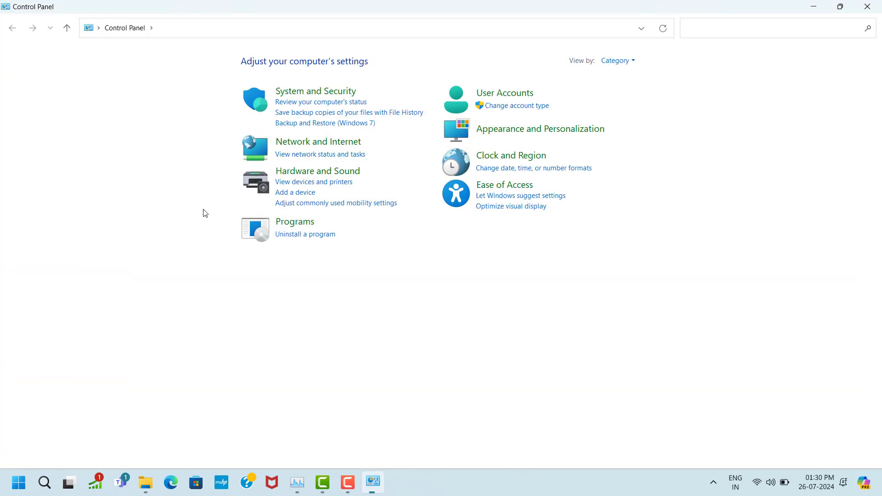
{"action": "left_click", "coordinate": [631, 61]}
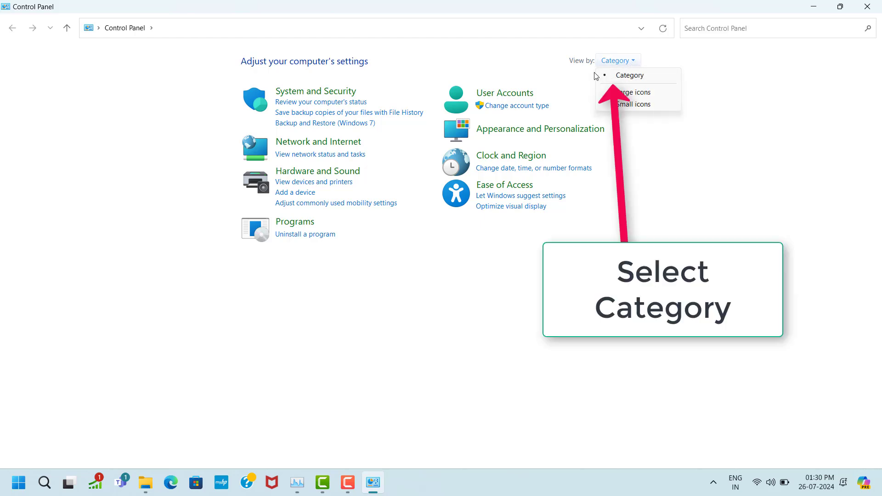
{"action": "left_click", "coordinate": [640, 77]}
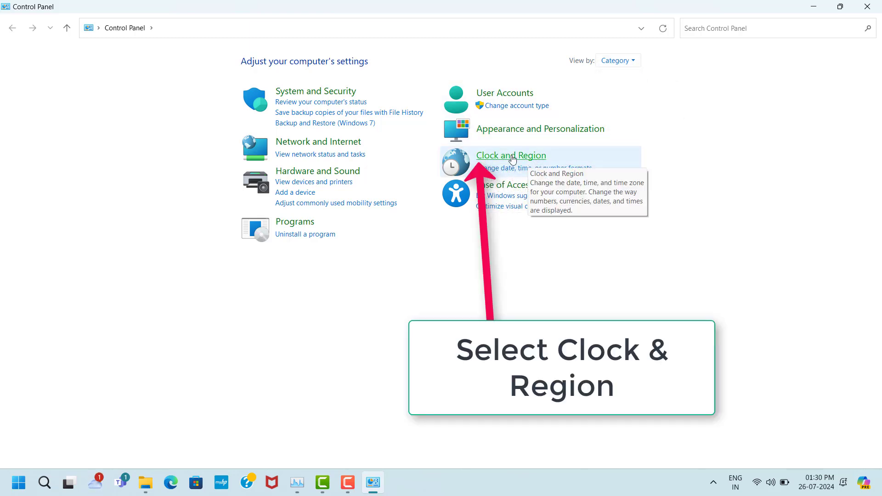
Step: In the Region system locale settings, enable "Beta: Use Unicode UTF-8 for worldwide language support" and confirm
{"action": "left_click", "coordinate": [481, 159]}
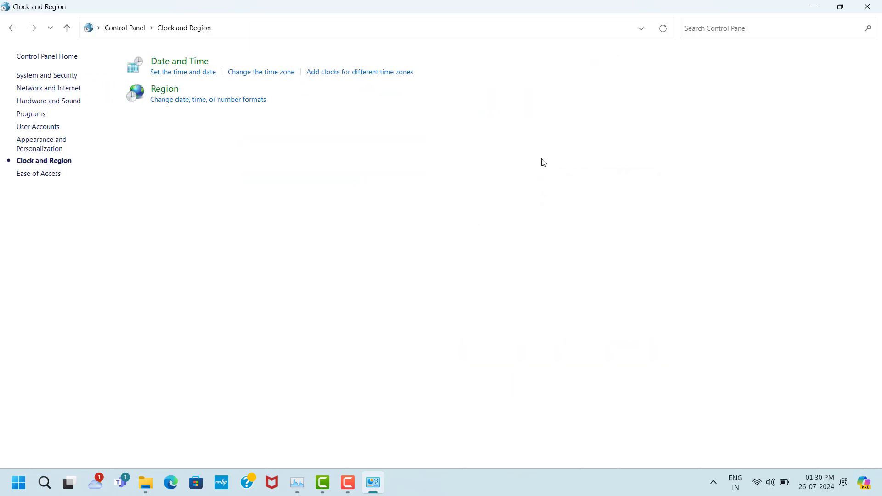
{"action": "left_click", "coordinate": [176, 92]}
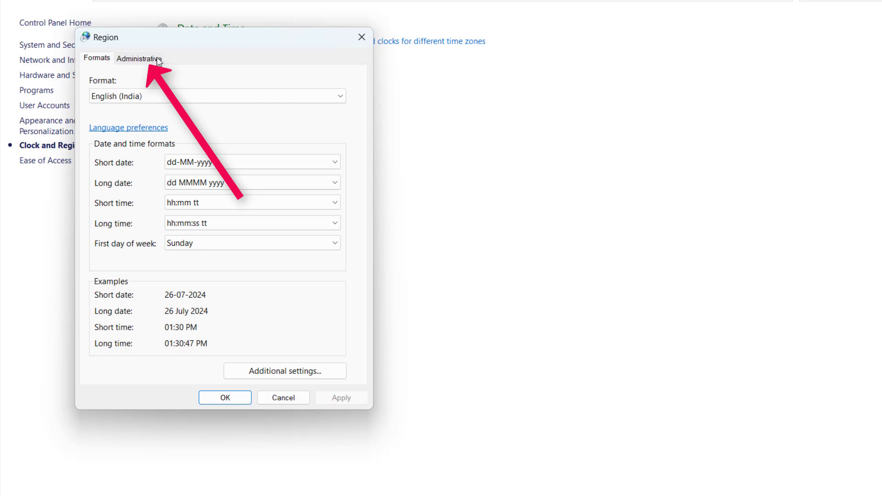
{"action": "left_click", "coordinate": [153, 61]}
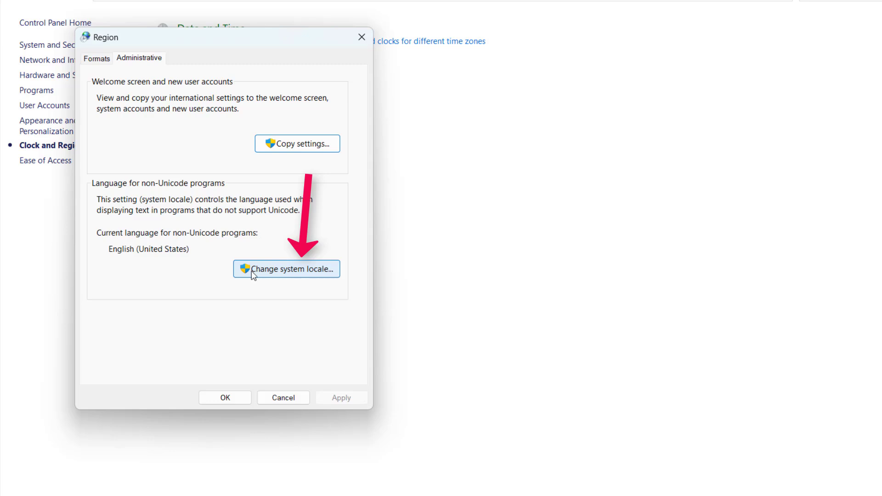
{"action": "left_click", "coordinate": [302, 269]}
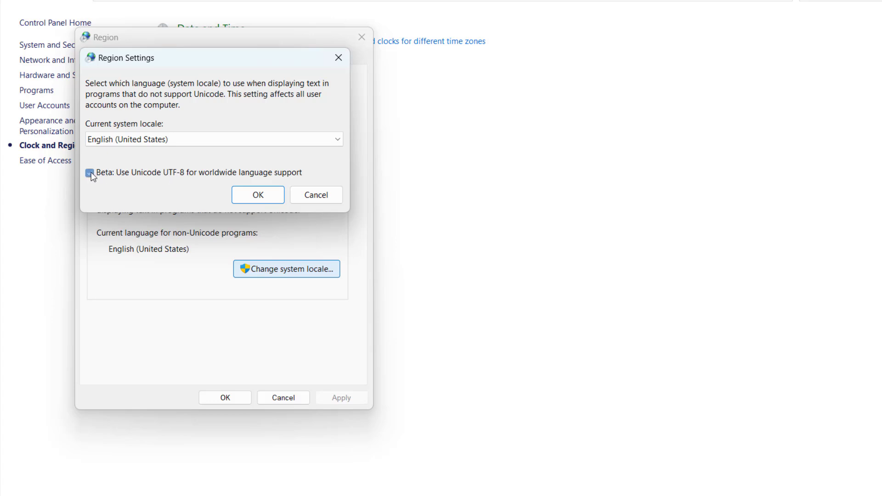
{"action": "left_click", "coordinate": [273, 197]}
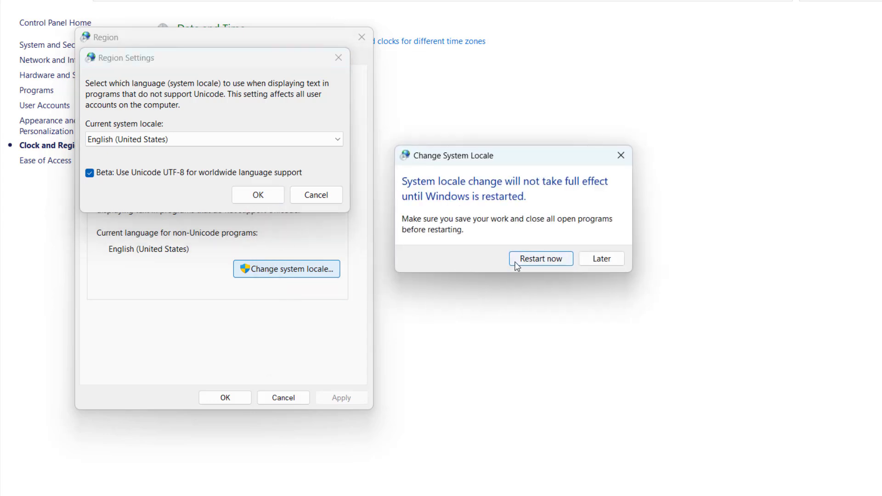